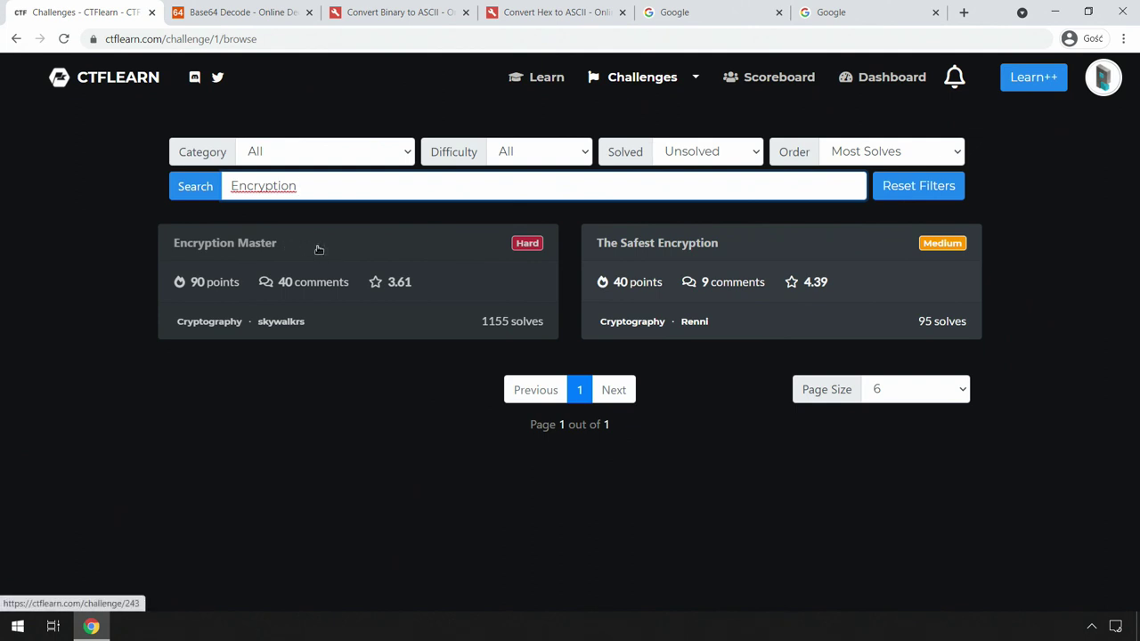
# - Open the Encryption Master challenge and highlight the mega.nz link in its description
pyautogui.click(267, 249)
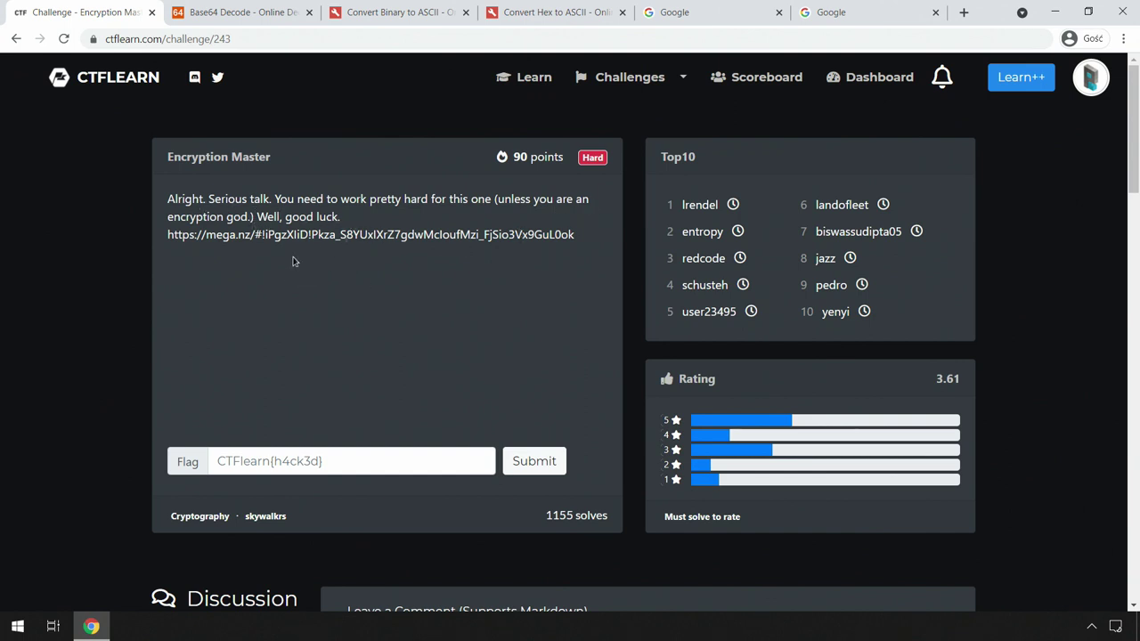
pyautogui.moveTo(168, 235); pyautogui.dragTo(588, 239)
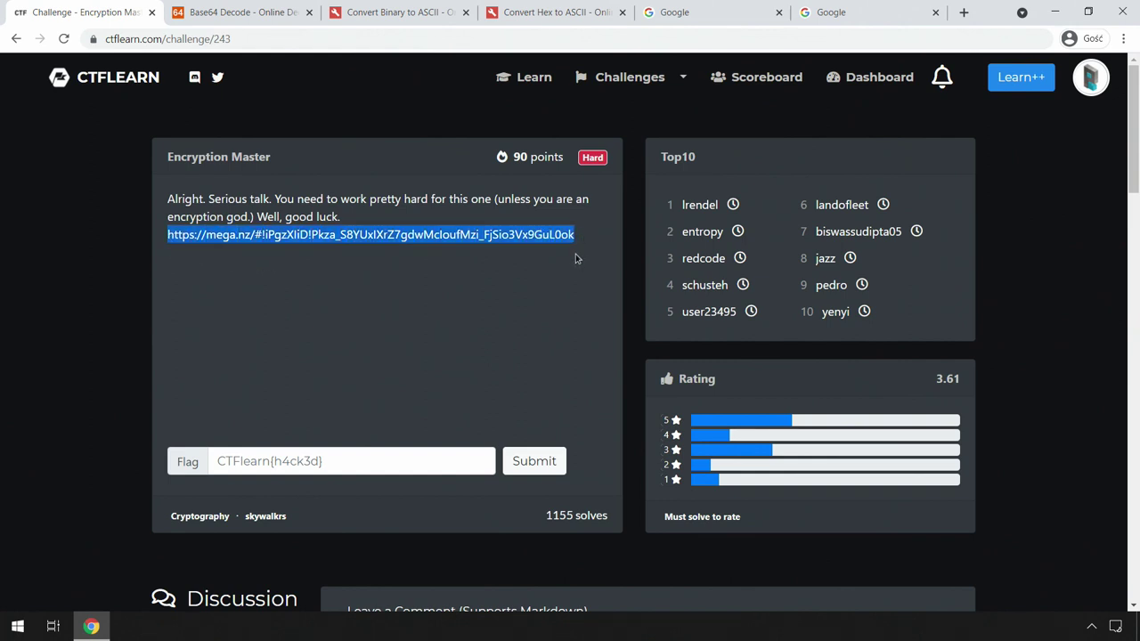
pyautogui.click(464, 256)
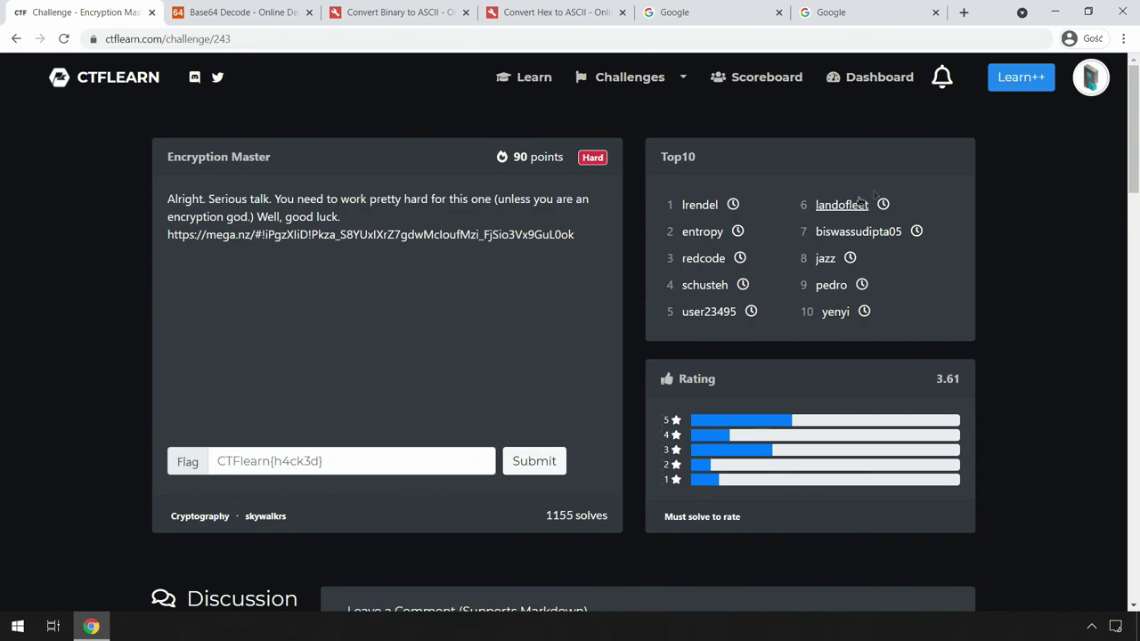
# - Open "Here ya go!.txt" from the desktop and inspect its encoded block and the trailing == padding
pyautogui.click(1055, 11)
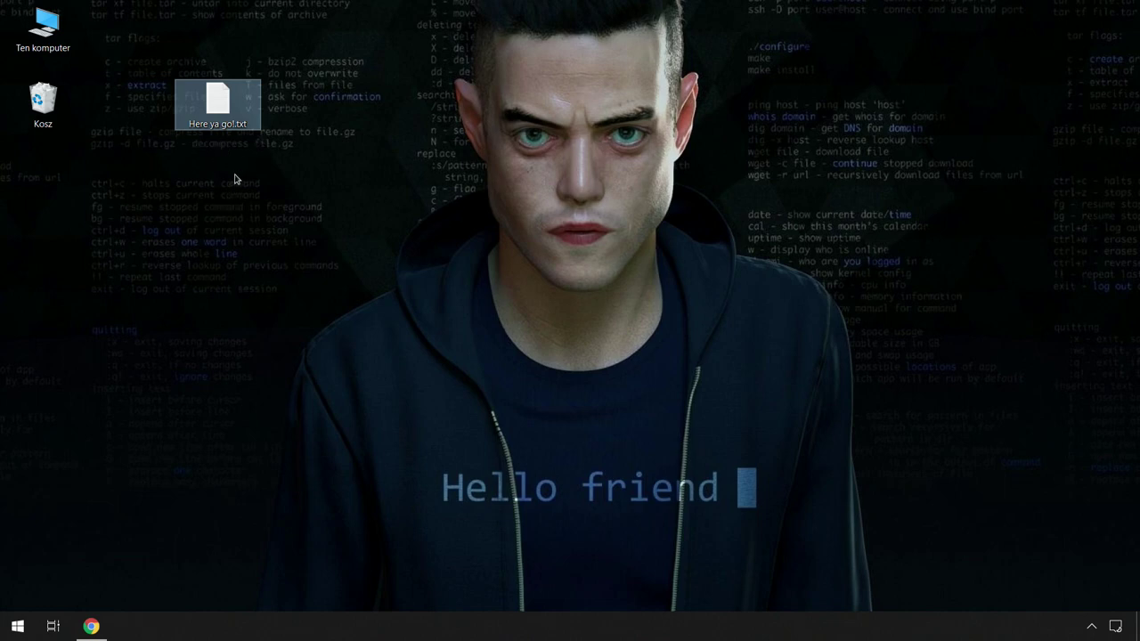
pyautogui.doubleClick(224, 123)
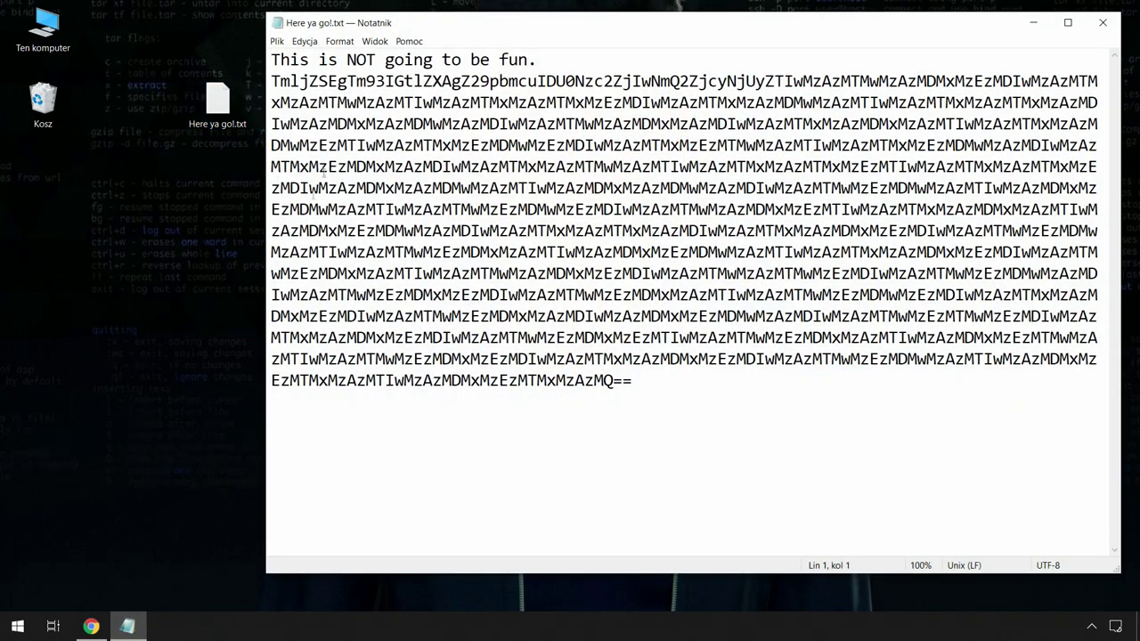
pyautogui.click(548, 59)
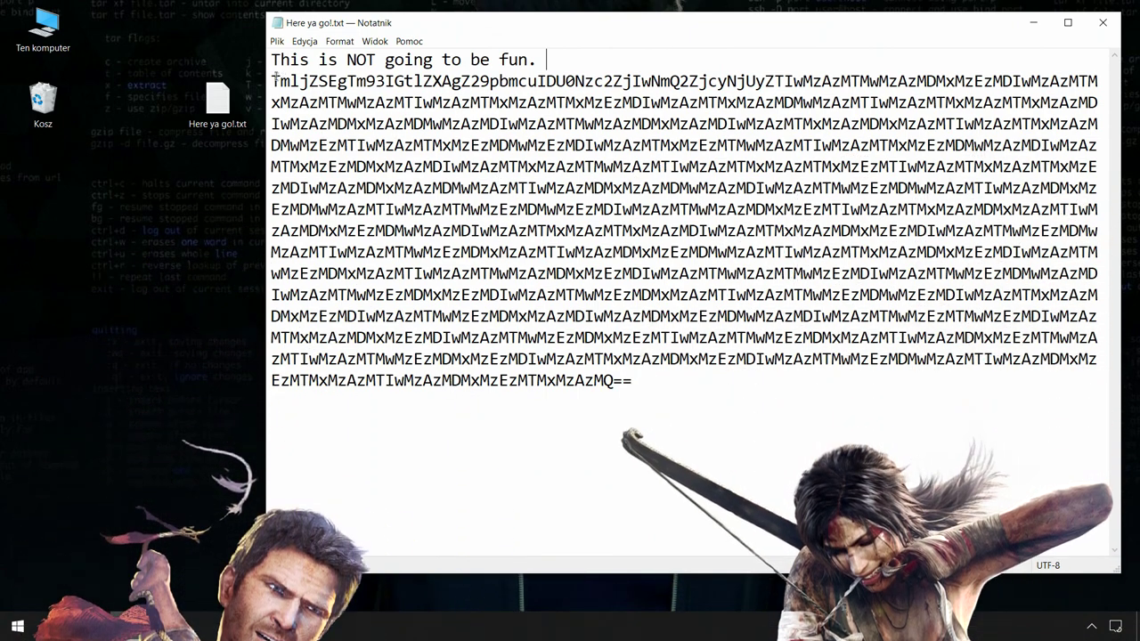
pyautogui.moveTo(275, 79); pyautogui.dragTo(638, 378)
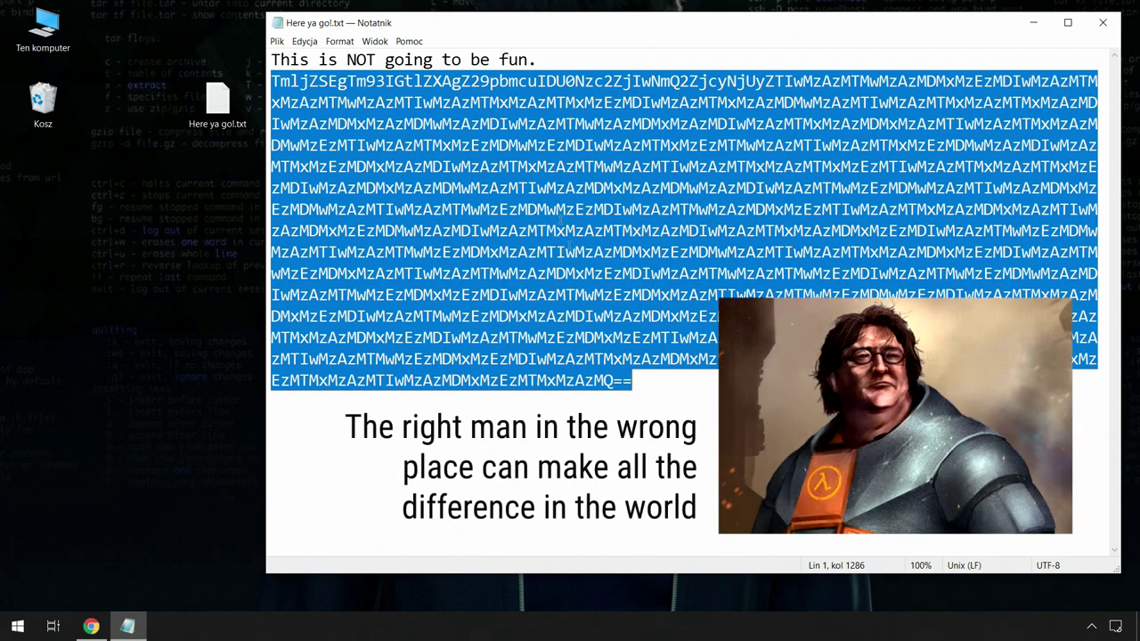
pyautogui.click(648, 383)
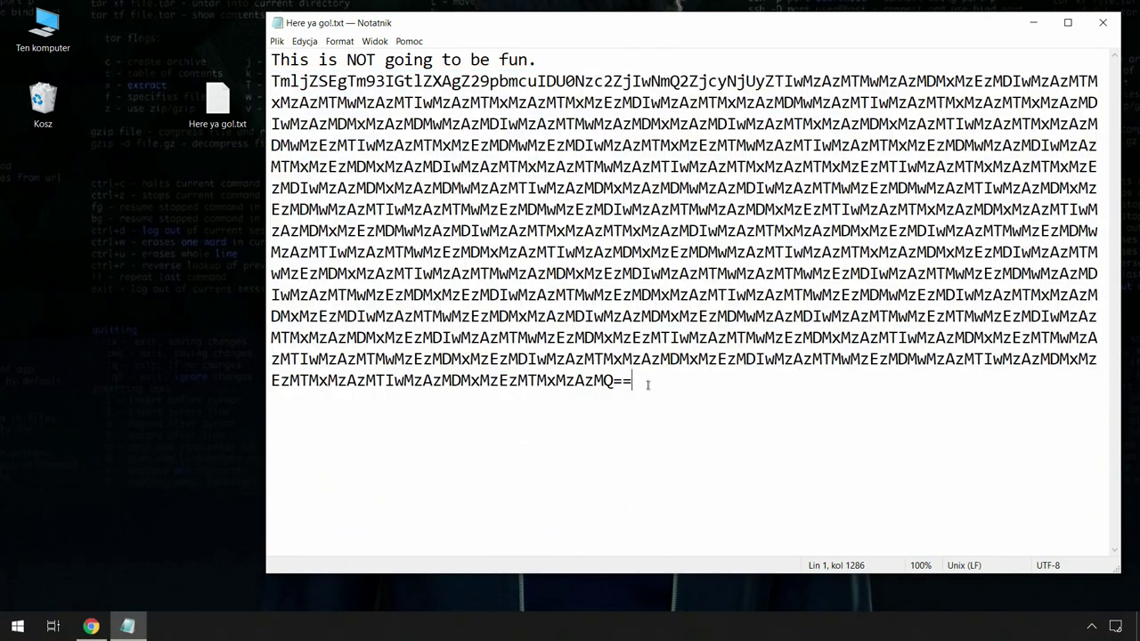
pyautogui.hotkey('shift', 'Left')
pyautogui.hotkey('shift', 'Left')
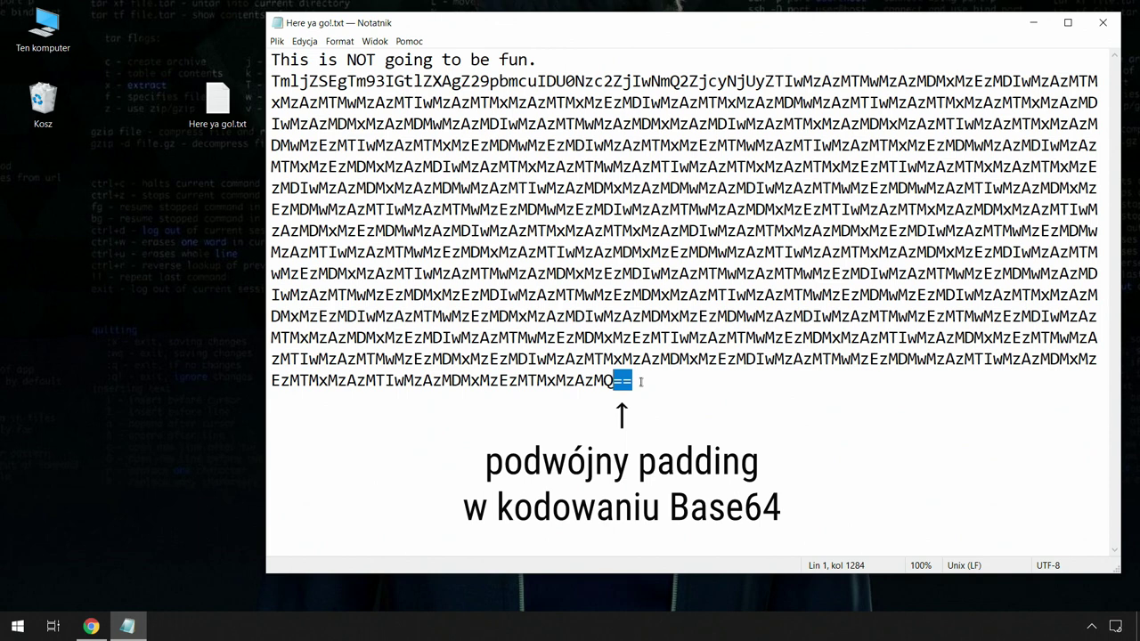
pyautogui.click(640, 382)
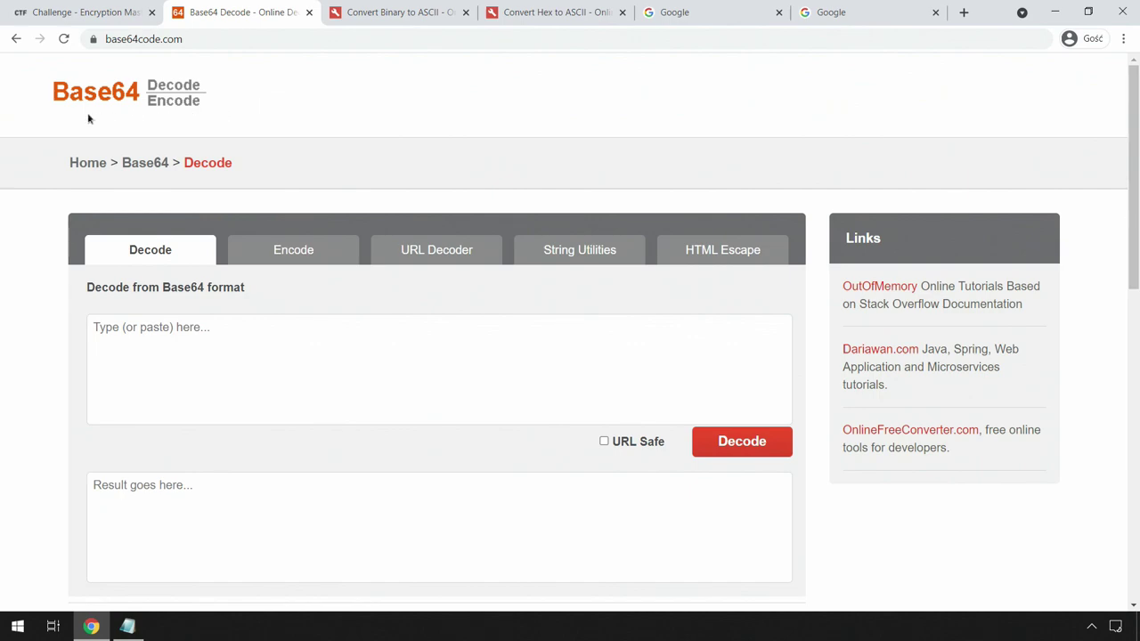
# - Copy the encoded block from the Notepad file into the base64code.com decoder in Chrome and decode it
pyautogui.click(127, 626)
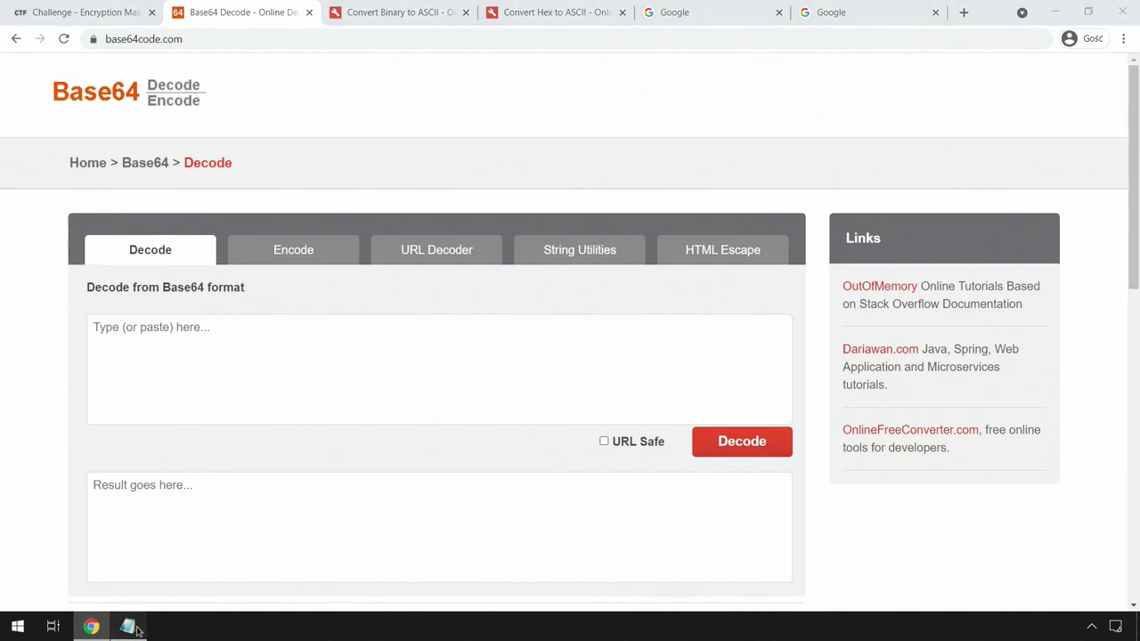
pyautogui.moveTo(639, 381); pyautogui.dragTo(272, 82)
pyautogui.hotkey('ctrl', 'c')
pyautogui.click(166, 348)
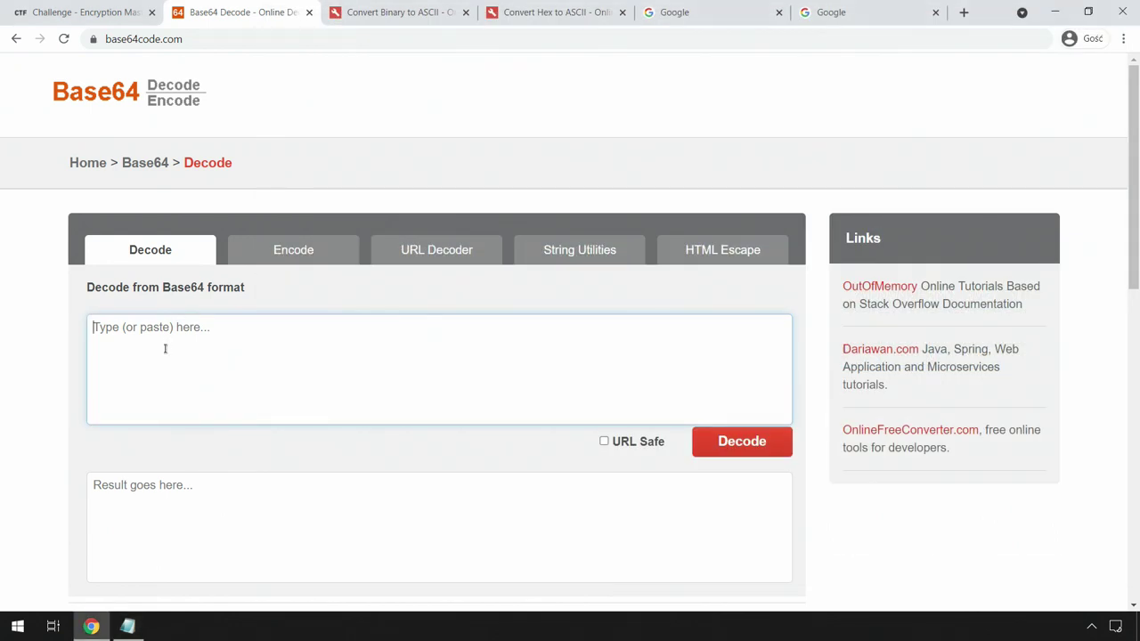
pyautogui.hotkey('ctrl', 'v')
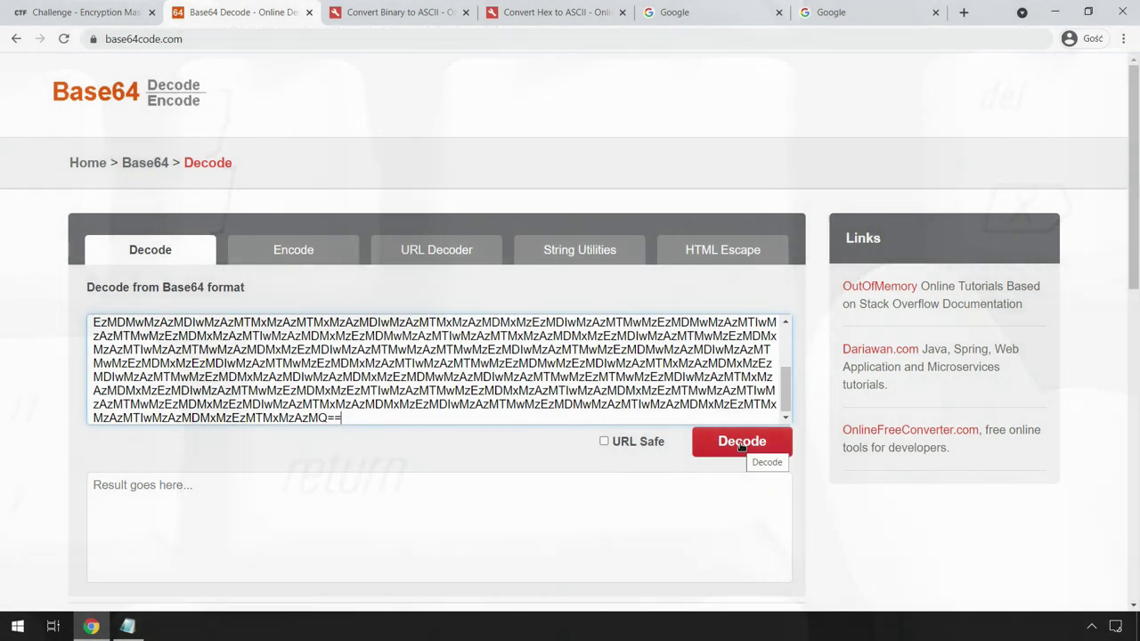
pyautogui.click(742, 443)
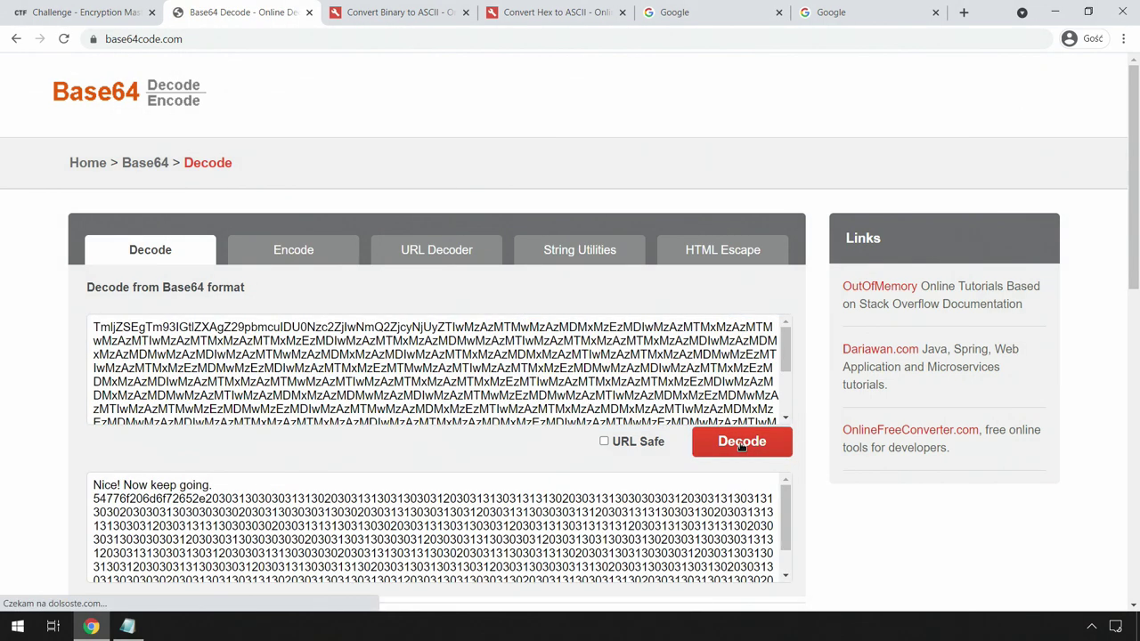
# - Review and copy the entire Base64 decoding result, and replace all the text in the Notepad file with it
pyautogui.scroll(-2, 236, 502)
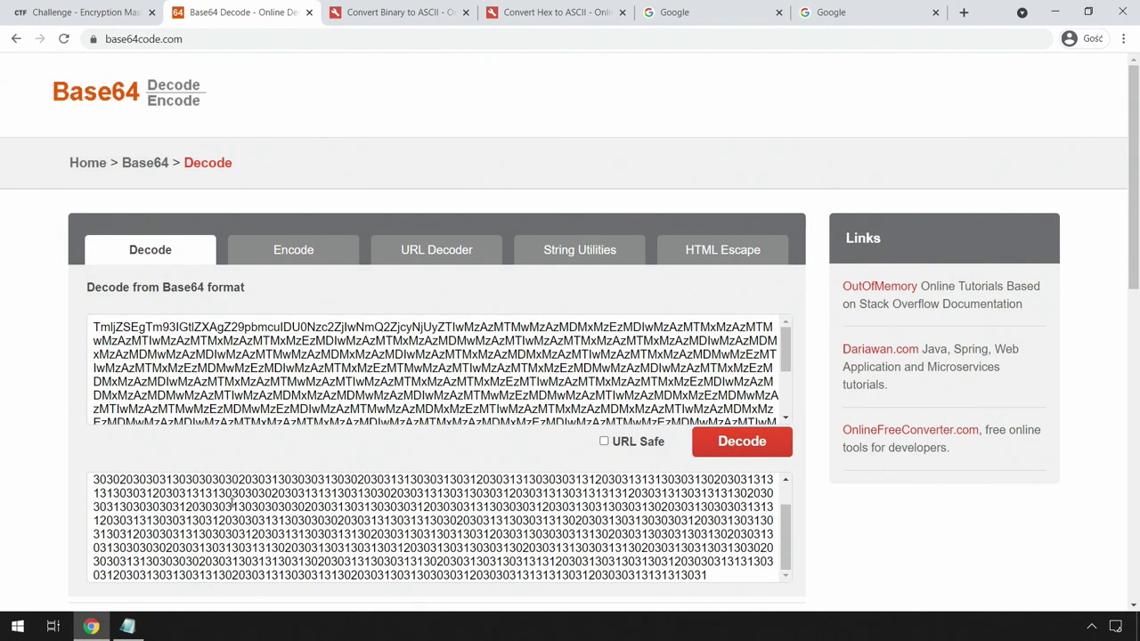
pyautogui.scroll(2, 234, 501)
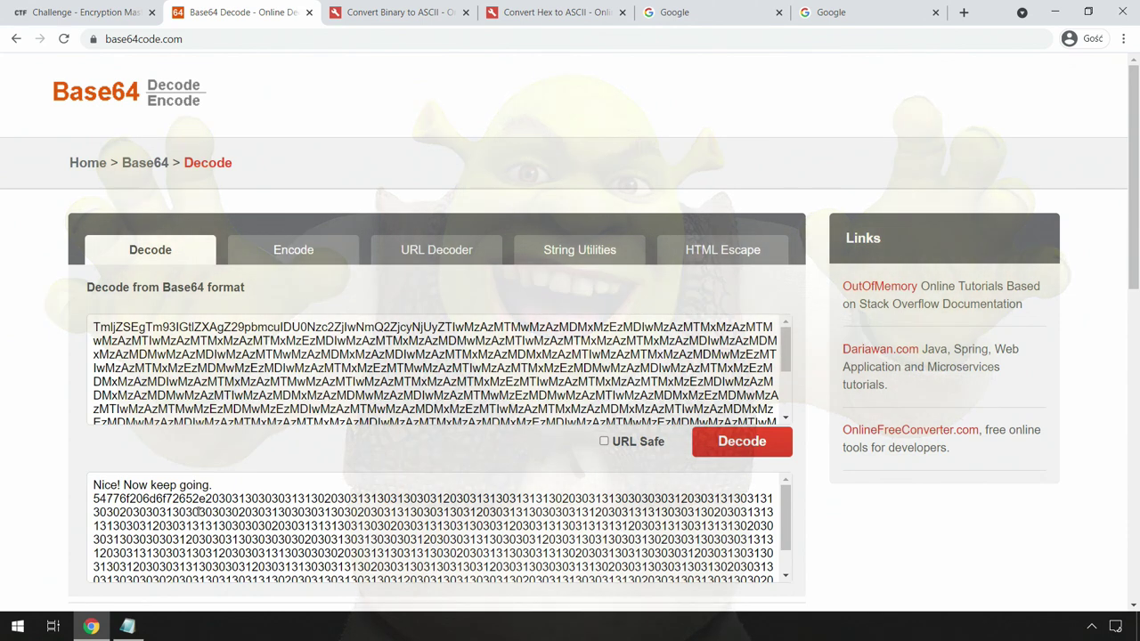
pyautogui.moveTo(91, 481); pyautogui.dragTo(762, 595)
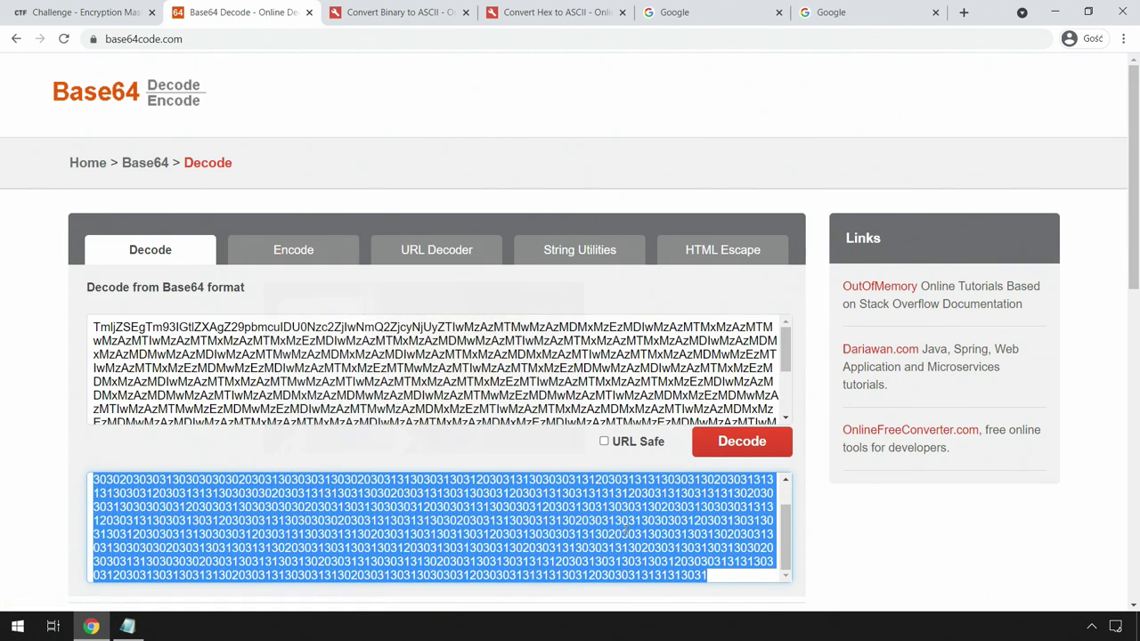
pyautogui.rightClick(625, 531)
pyautogui.click(666, 351)
pyautogui.click(127, 626)
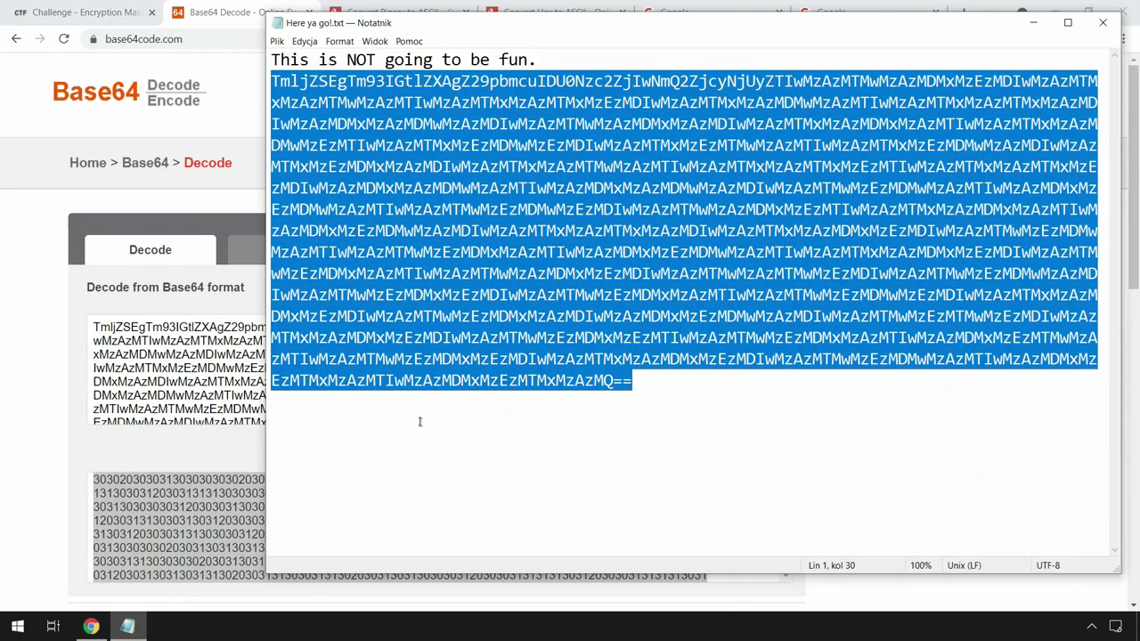
pyautogui.hotkey('ctrl', 'a')
pyautogui.hotkey('ctrl', 'v')
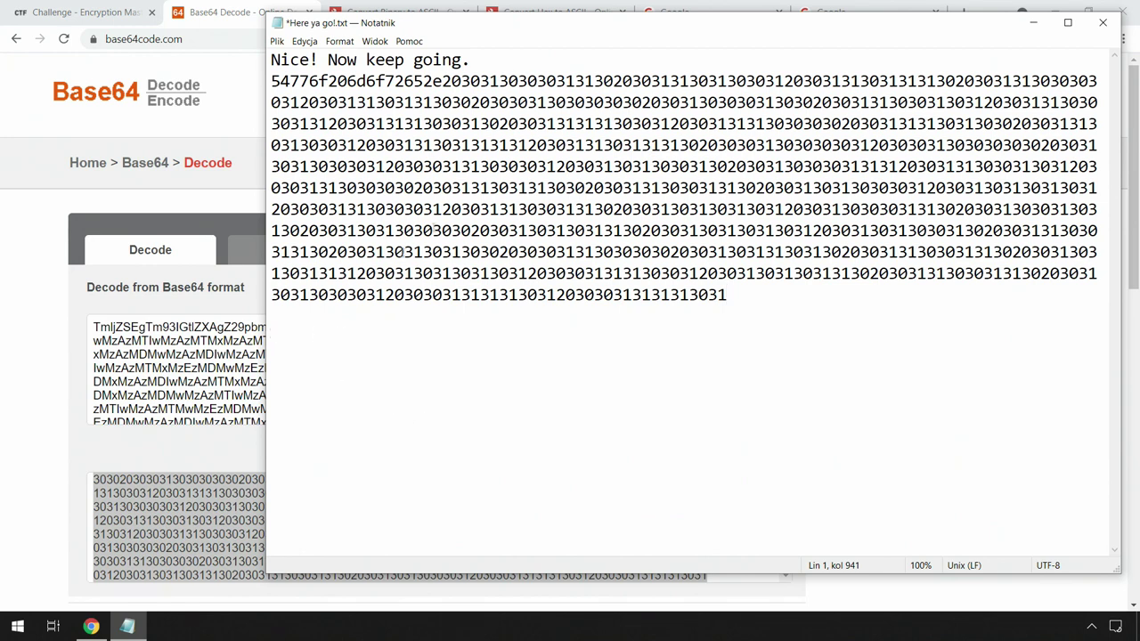
# - Examine the first hex pairs of the decoded string one by one: 54, 77 and 6f
pyautogui.click(500, 57)
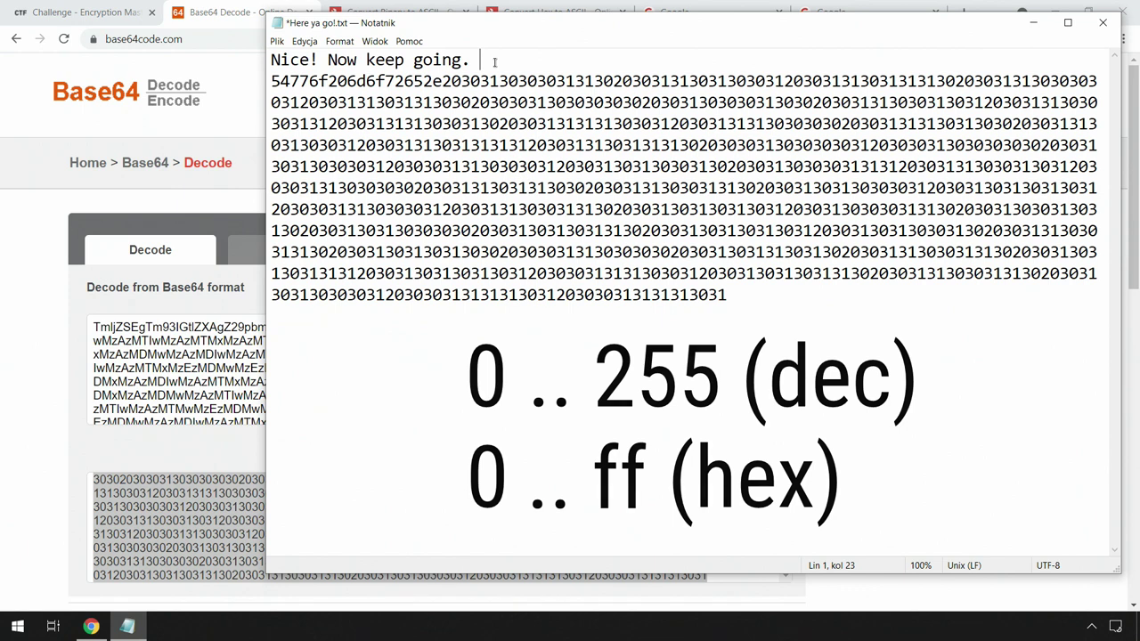
pyautogui.moveTo(295, 80); pyautogui.dragTo(271, 81)
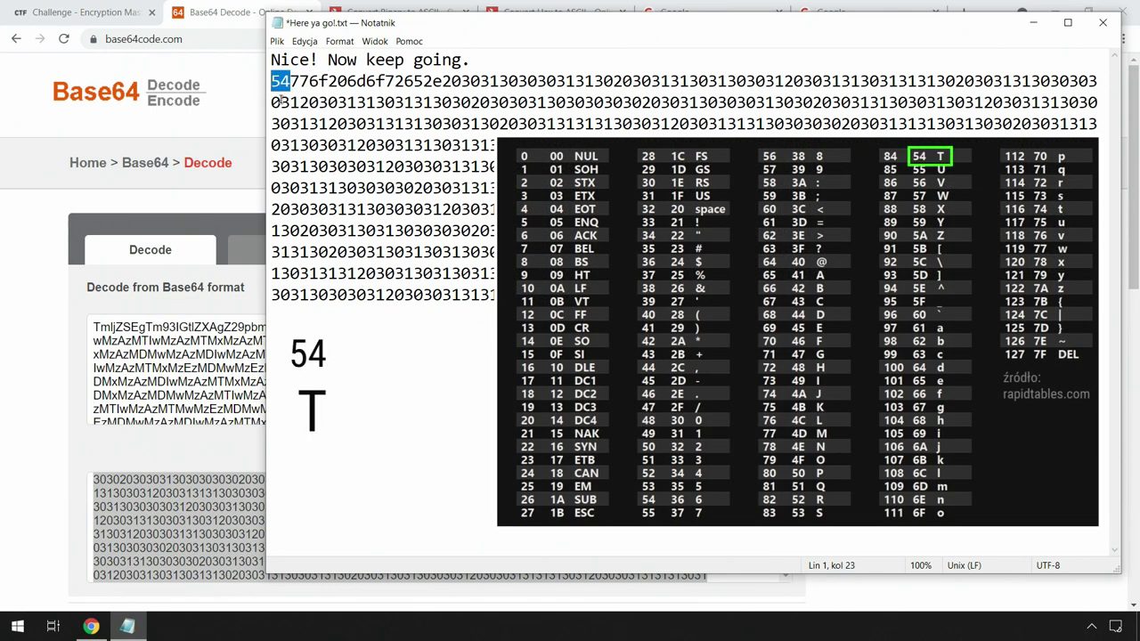
pyautogui.moveTo(290, 81); pyautogui.dragTo(309, 81)
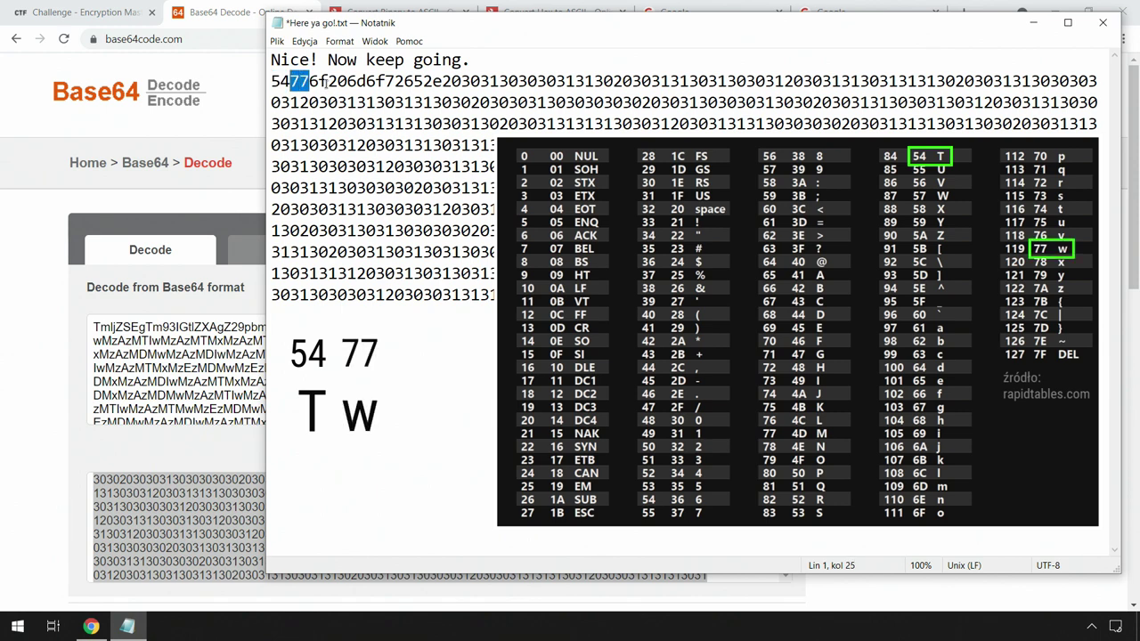
pyautogui.moveTo(309, 81); pyautogui.dragTo(329, 81)
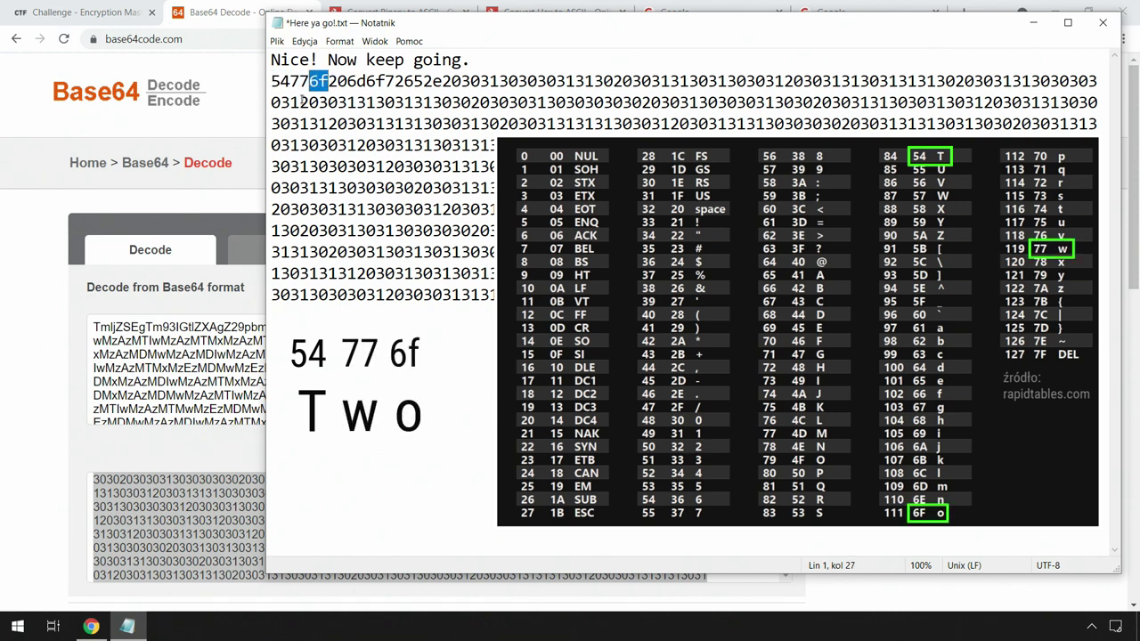
pyautogui.click(329, 82)
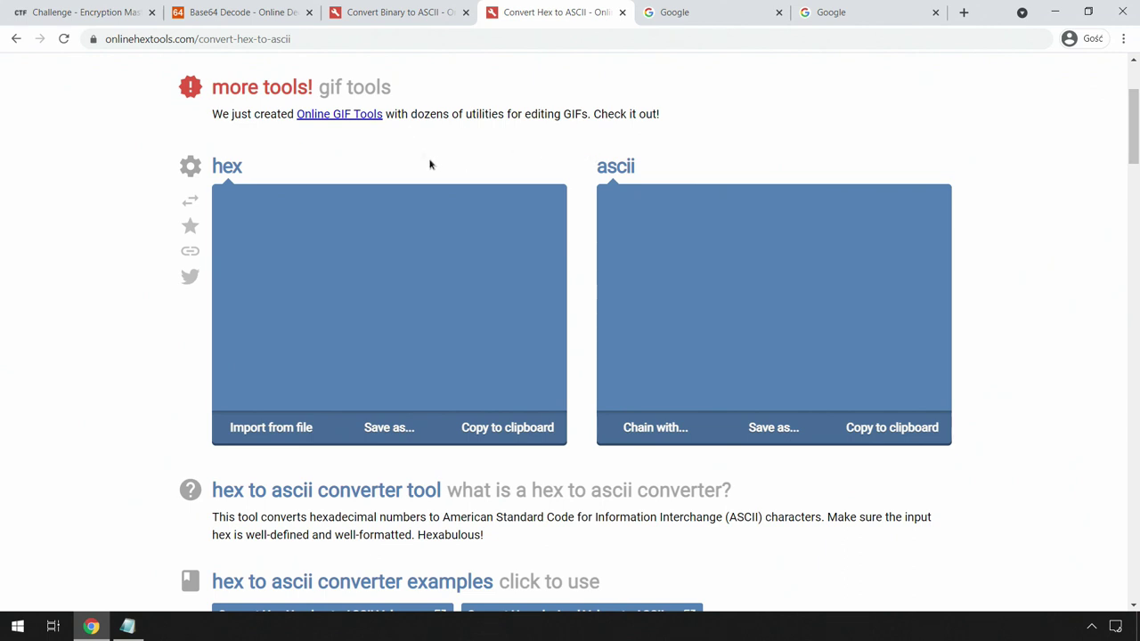
# - Convert the hex string to ASCII on onlinehextools.com in Chrome and replace the Notepad text with the output
pyautogui.rightClick(281, 215)
pyautogui.click(359, 350)
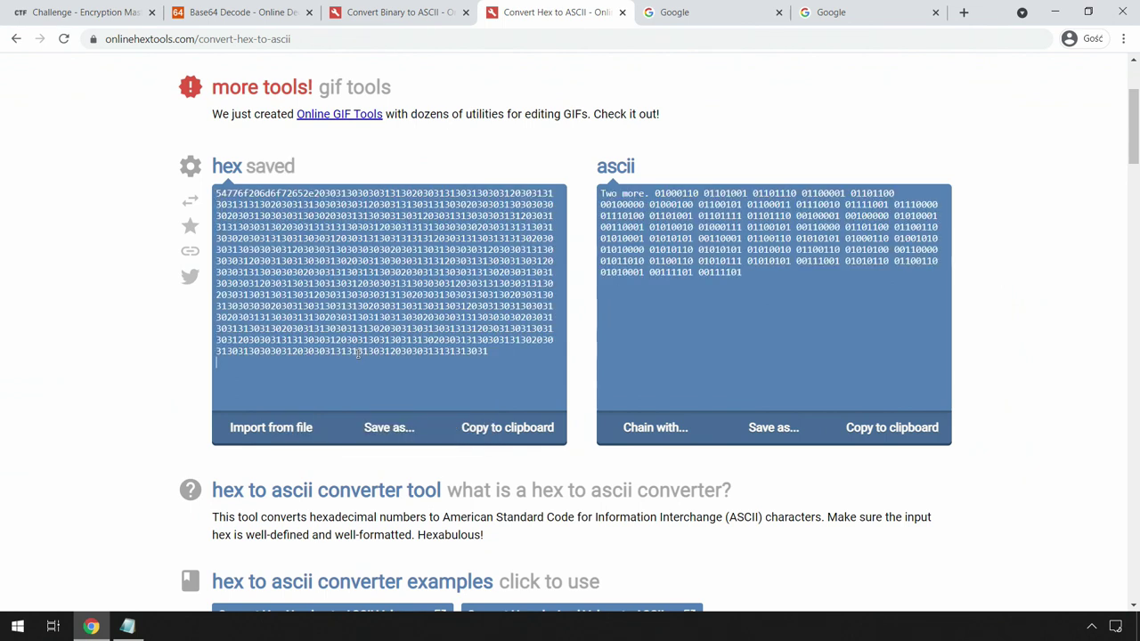
pyautogui.moveTo(772, 290); pyautogui.dragTo(590, 197)
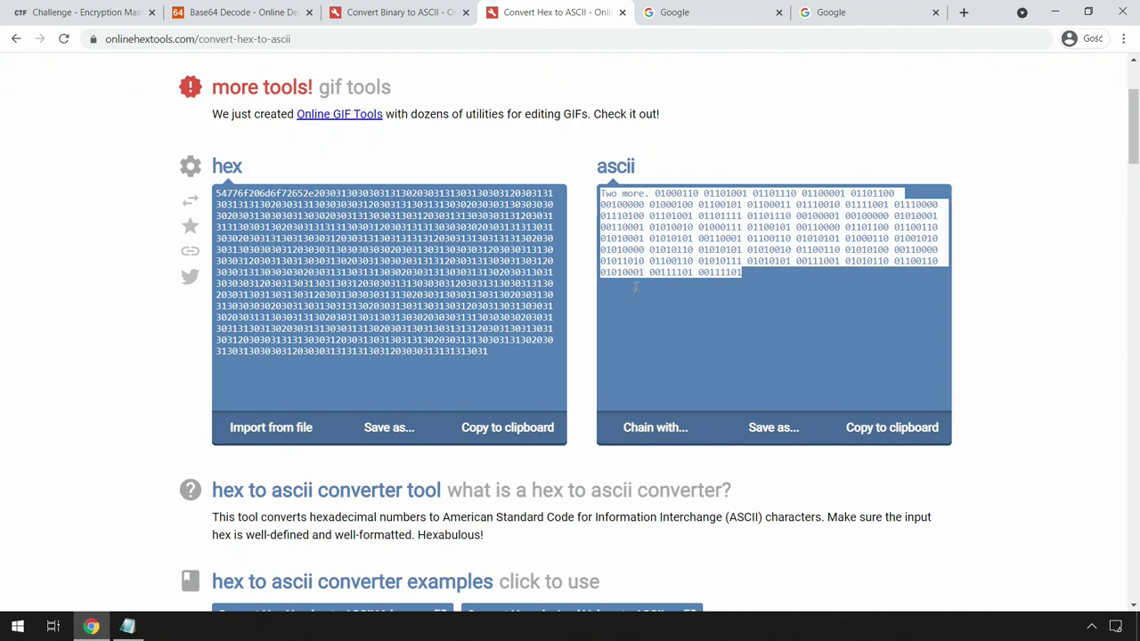
pyautogui.click(127, 626)
pyautogui.hotkey('ctrl', 'a')
pyautogui.hotkey('ctrl', 'v')
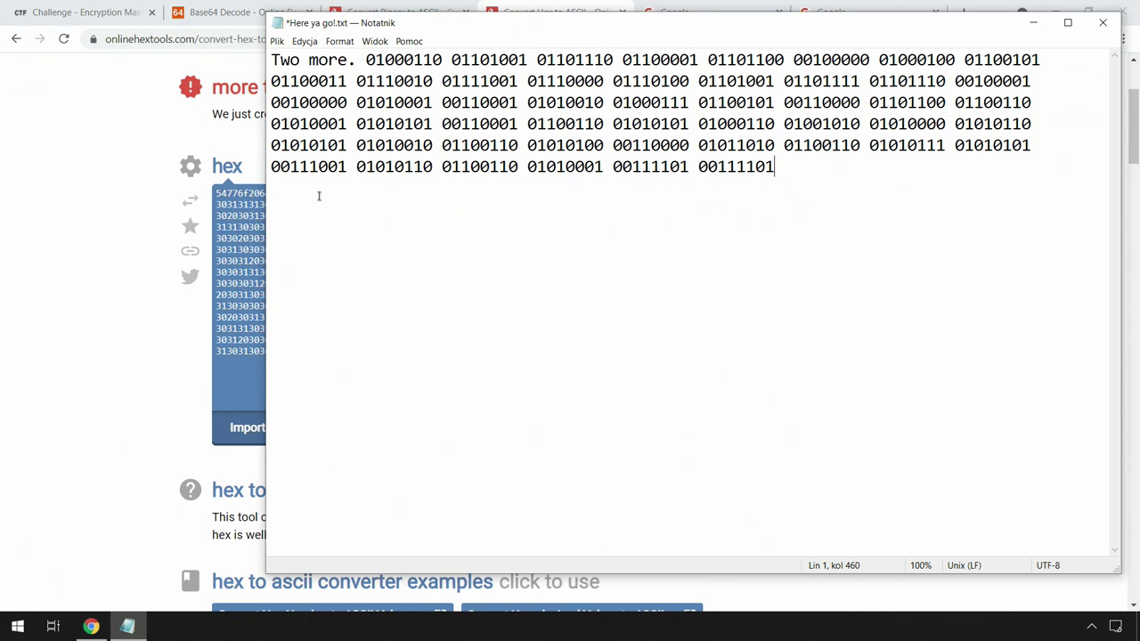
# - Examine the eight-bit binary groups following "Two more.", including 01000110 and 01101001
pyautogui.moveTo(366, 60); pyautogui.dragTo(612, 60)
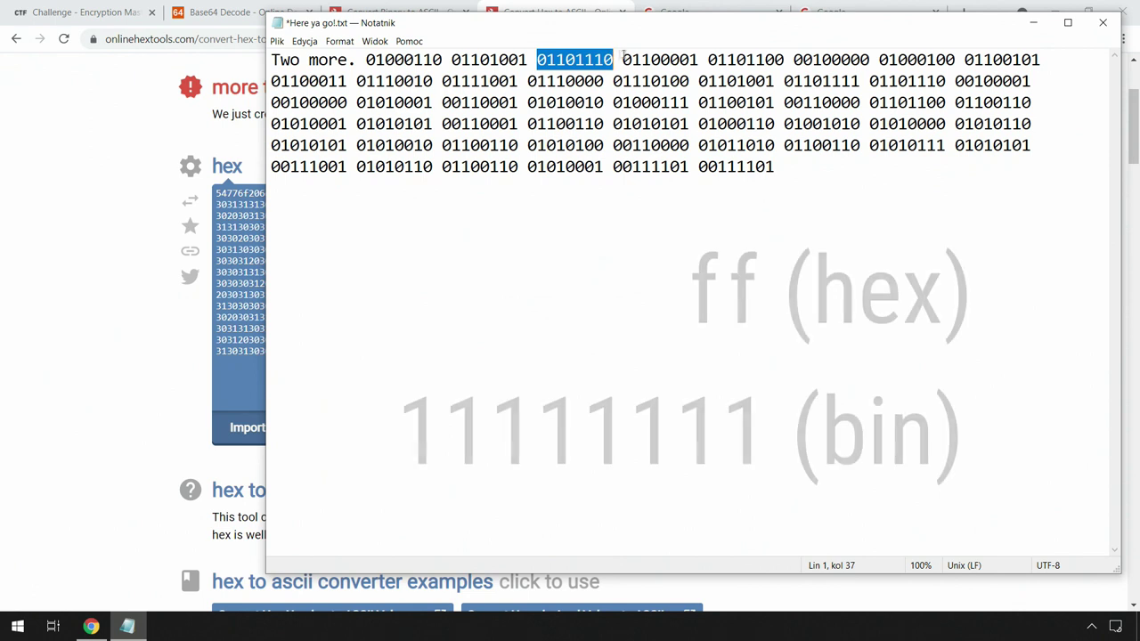
pyautogui.press('Down')
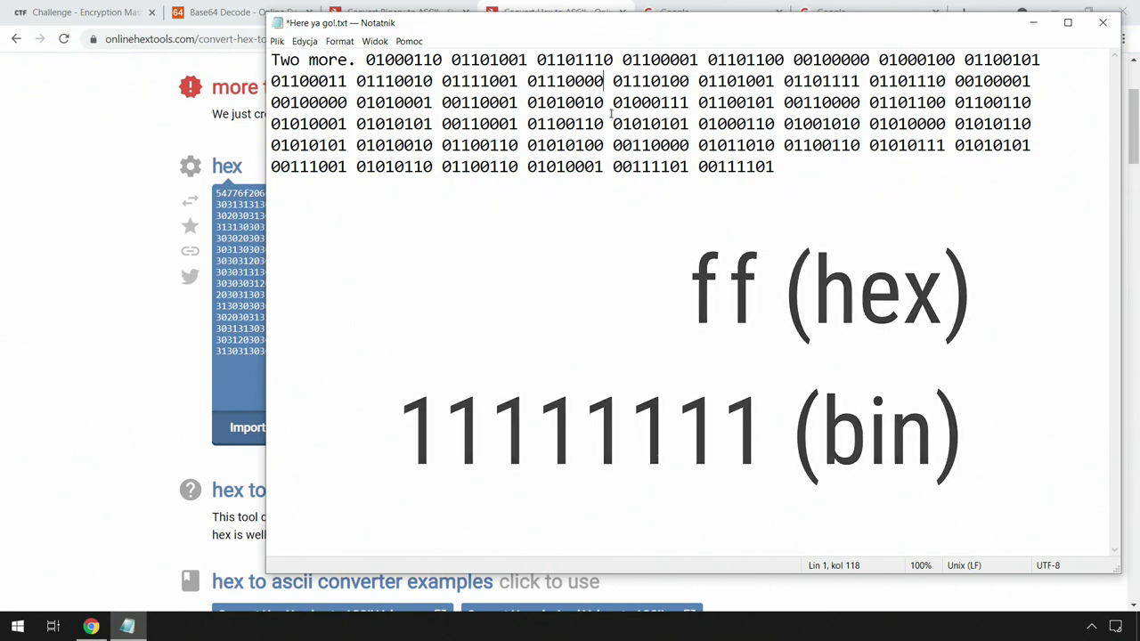
pyautogui.moveTo(448, 60); pyautogui.dragTo(365, 59)
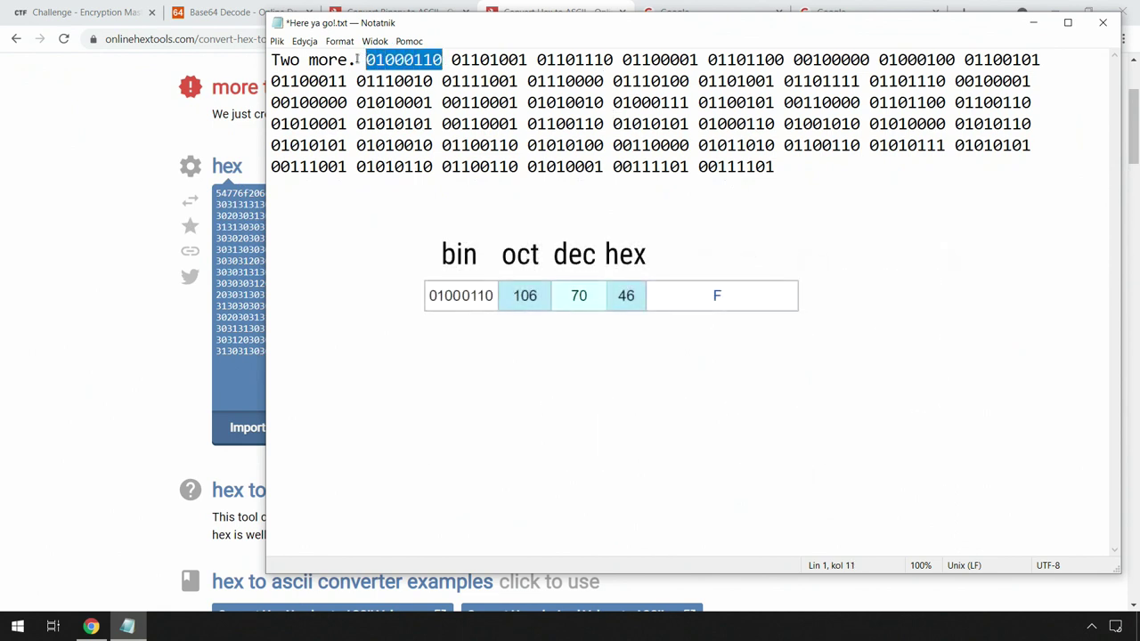
pyautogui.moveTo(452, 60); pyautogui.dragTo(531, 59)
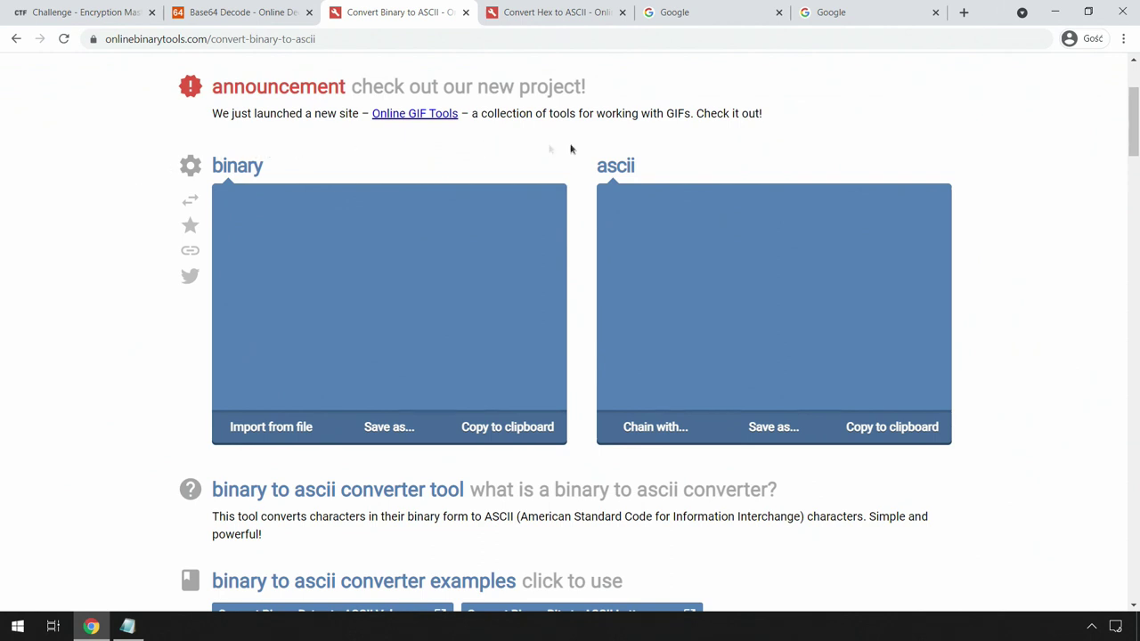
# - Convert the binary groups to ASCII on onlinebinarytools.com in Chrome and paste the output into Notepad
pyautogui.rightClick(244, 228)
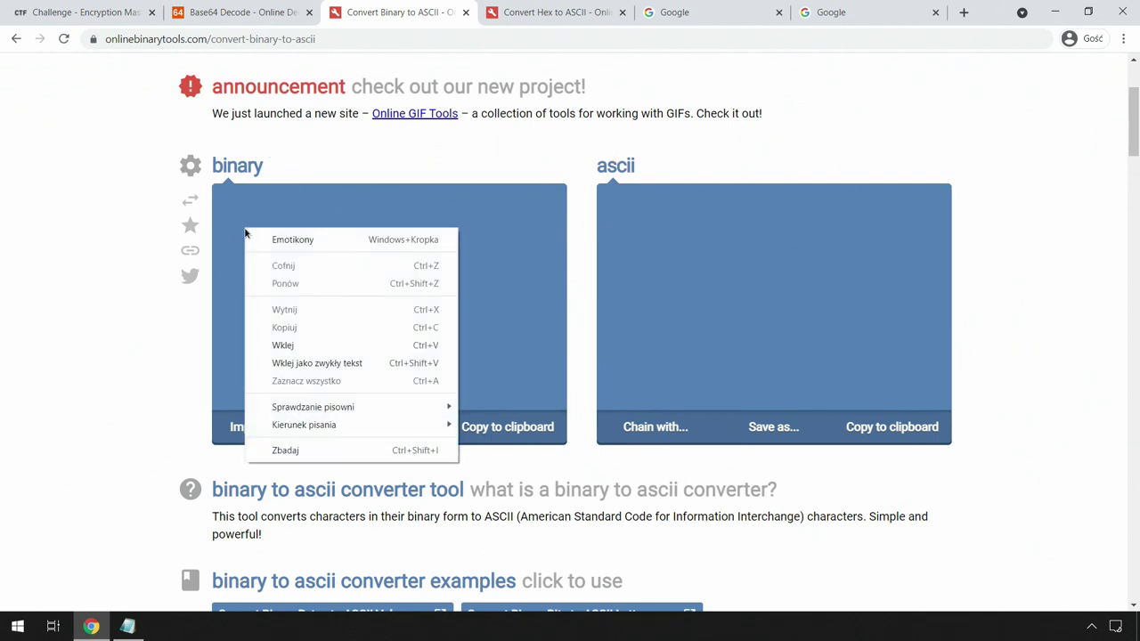
pyautogui.click(326, 339)
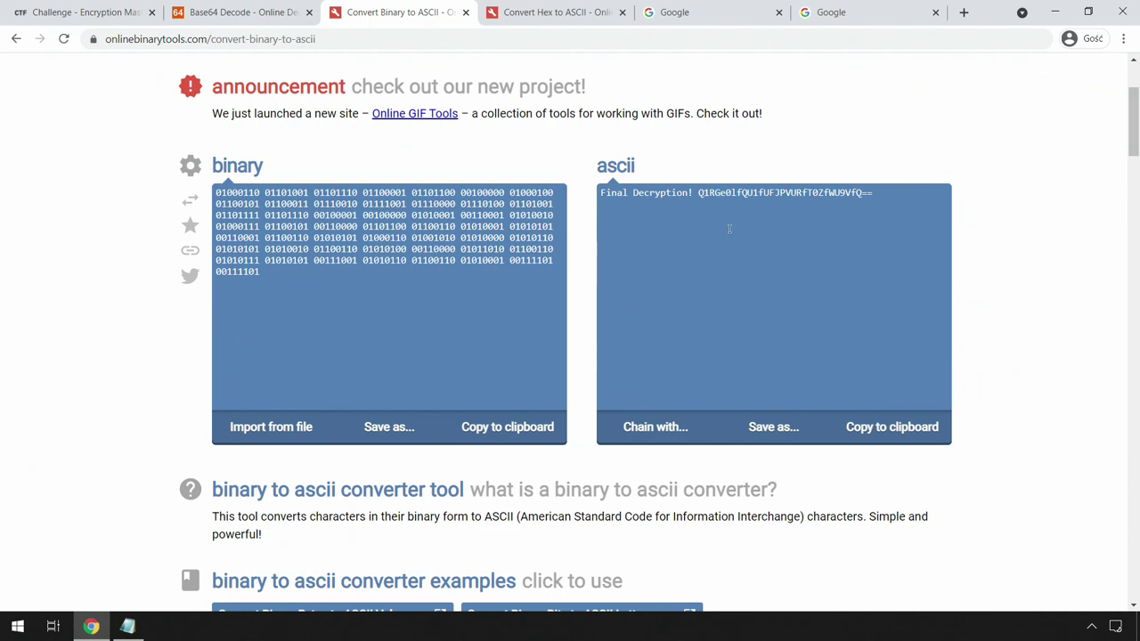
pyautogui.moveTo(913, 202); pyautogui.dragTo(545, 186)
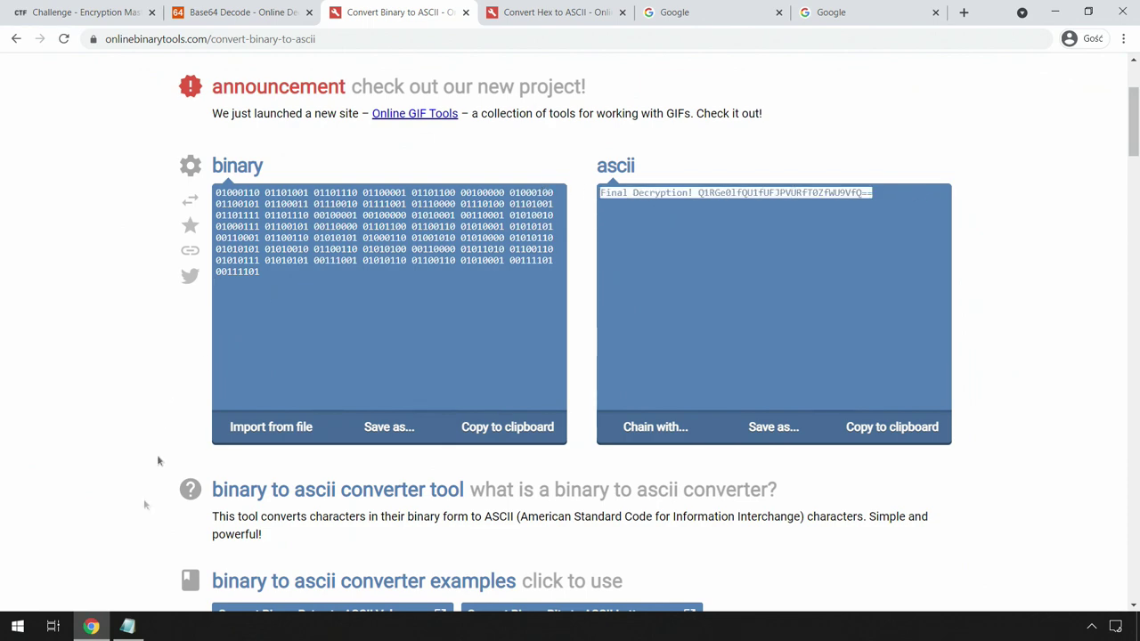
pyautogui.click(127, 626)
pyautogui.hotkey('ctrl', 'v')
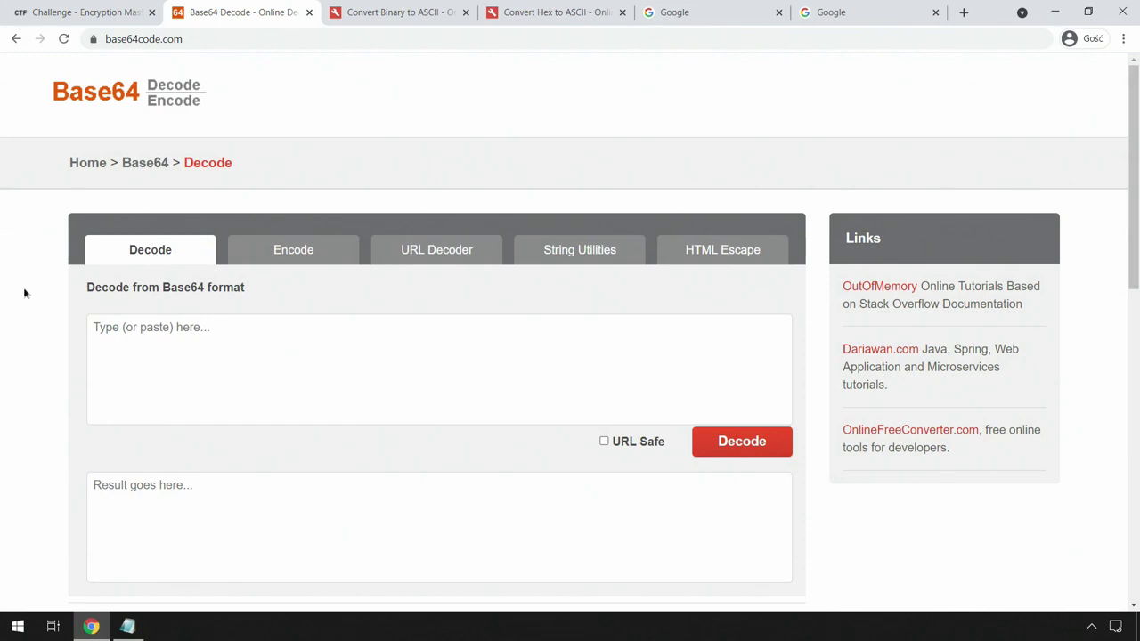
# - Copy the Base64 string at the end of the Notepad text and decode it on base64code.com in Chrome
pyautogui.click(127, 626)
pyautogui.moveTo(768, 55); pyautogui.dragTo(443, 45)
pyautogui.hotkey('ctrl', 'c')
pyautogui.click(108, 345)
pyautogui.hotkey('ctrl', 'v')
pyautogui.click(739, 441)
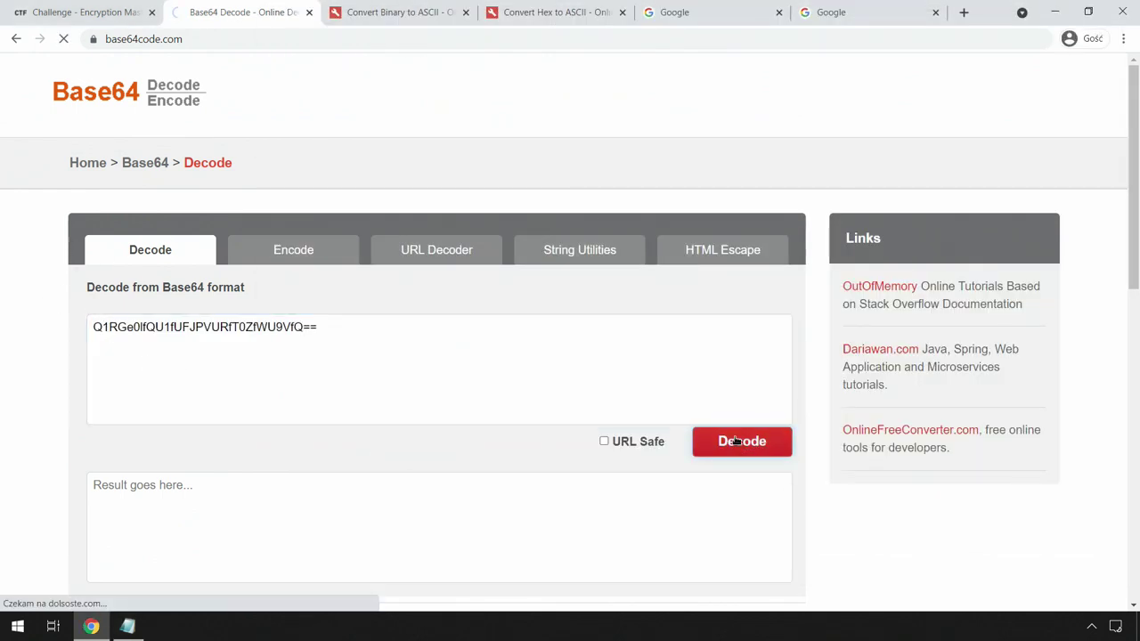
# - Copy the decoded flag CTF{I_AM_PROUD_OF_YOU} and submit it on the CTFlearn Encryption Master challenge page
pyautogui.moveTo(339, 488); pyautogui.dragTo(107, 499)
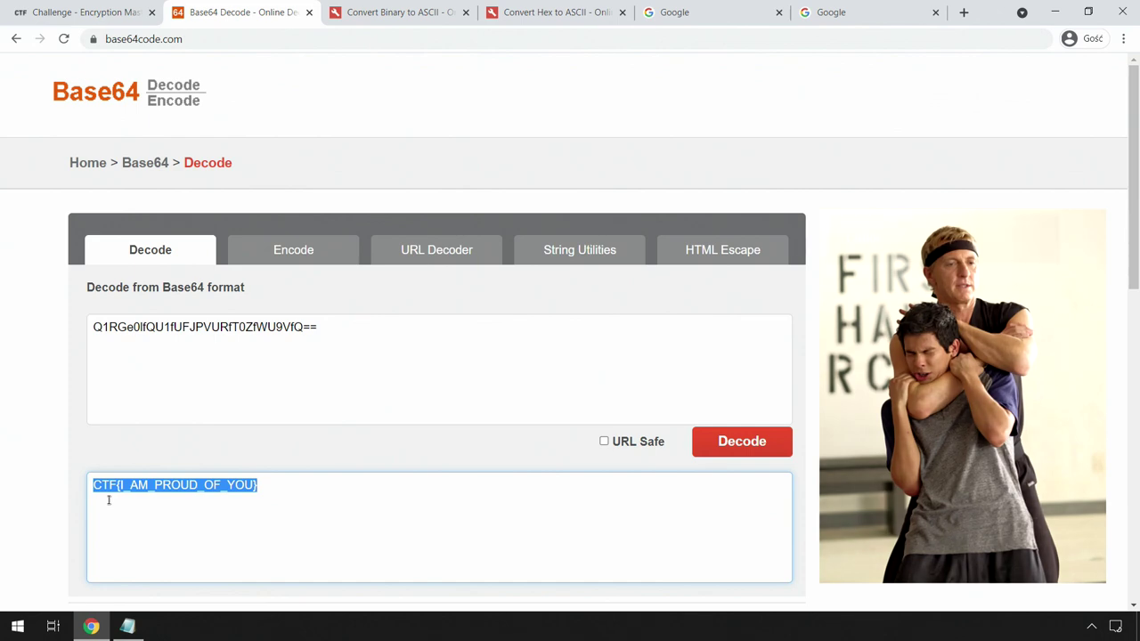
pyautogui.click(89, 16)
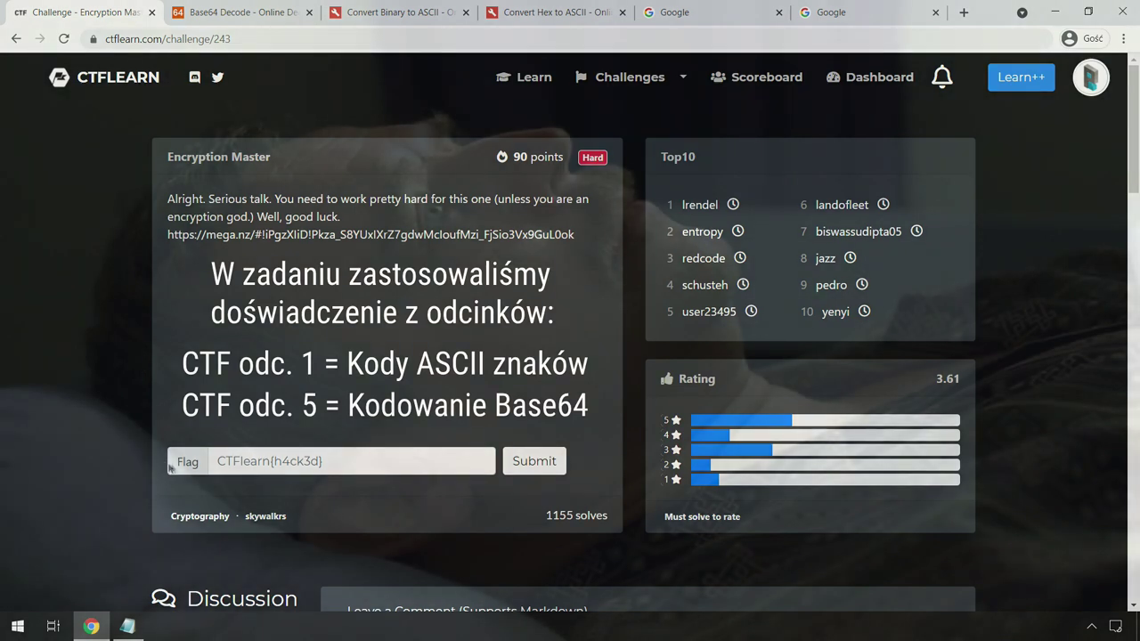
pyautogui.click(225, 462)
pyautogui.hotkey('ctrl', 'v')
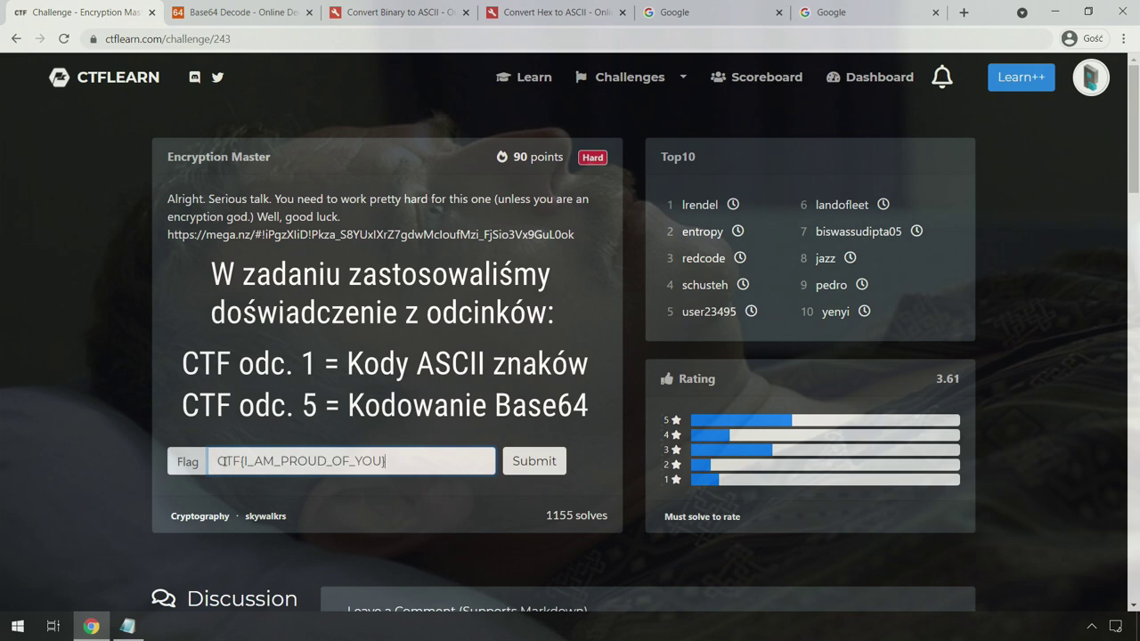
pyautogui.click(520, 470)
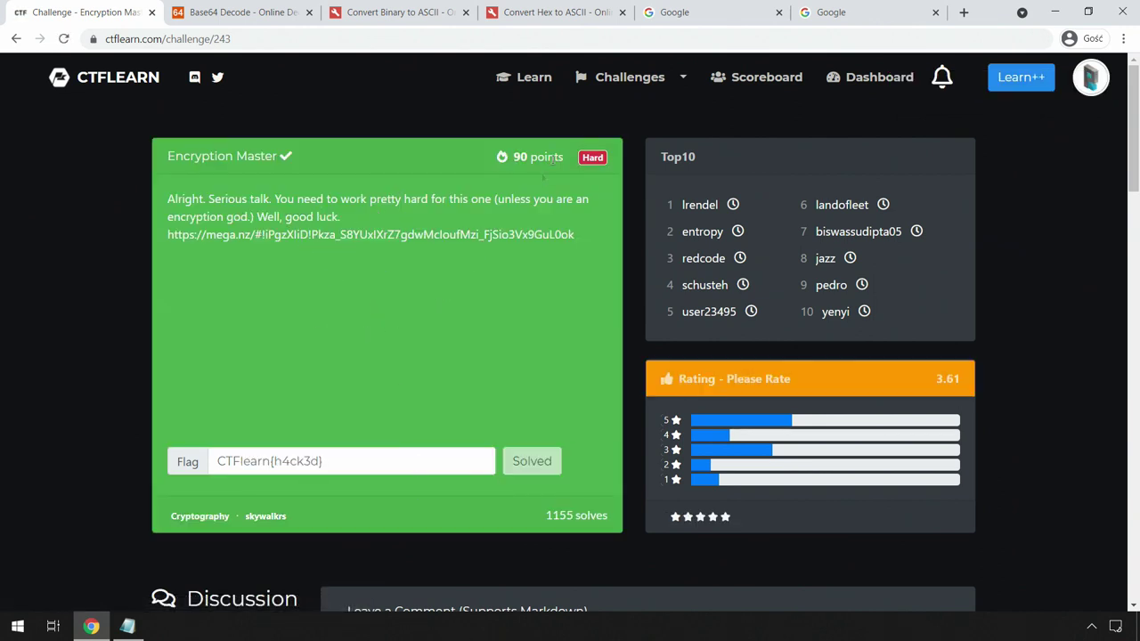
# - Reset the filters in the CTFlearn challenge list and search it for "Hail"
pyautogui.click(625, 81)
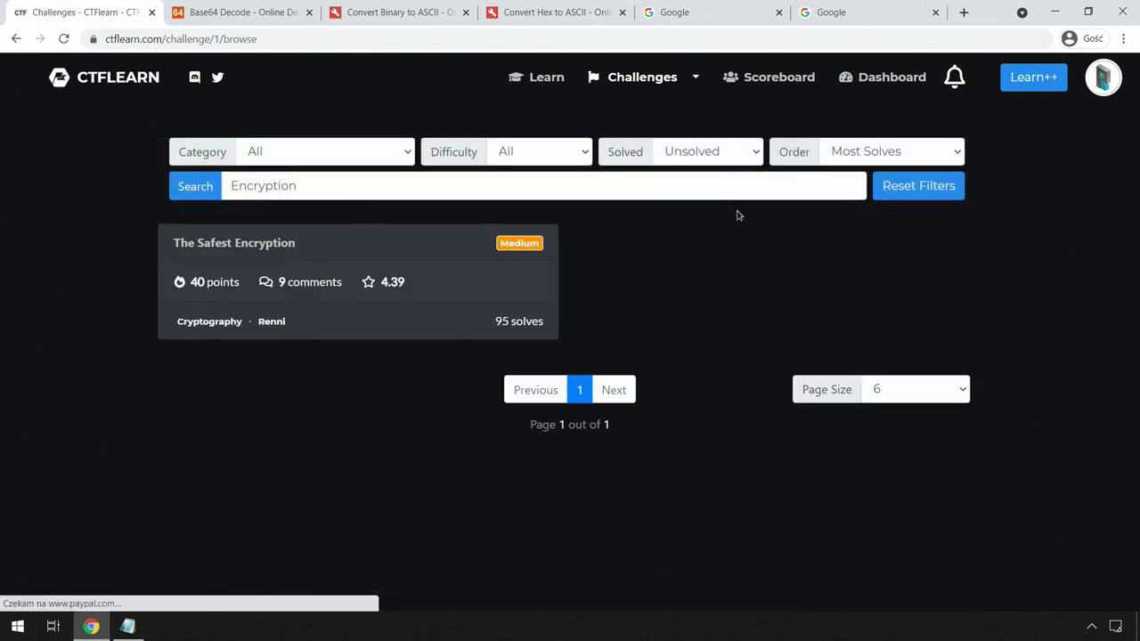
pyautogui.click(955, 187)
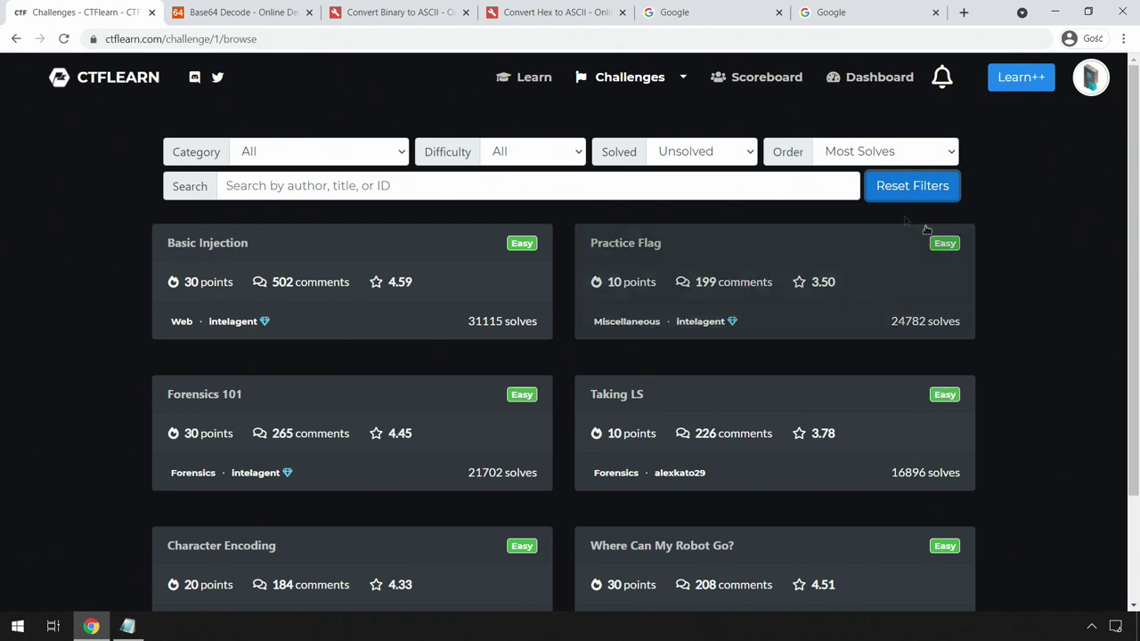
pyautogui.click(798, 185)
pyautogui.write('Hail')
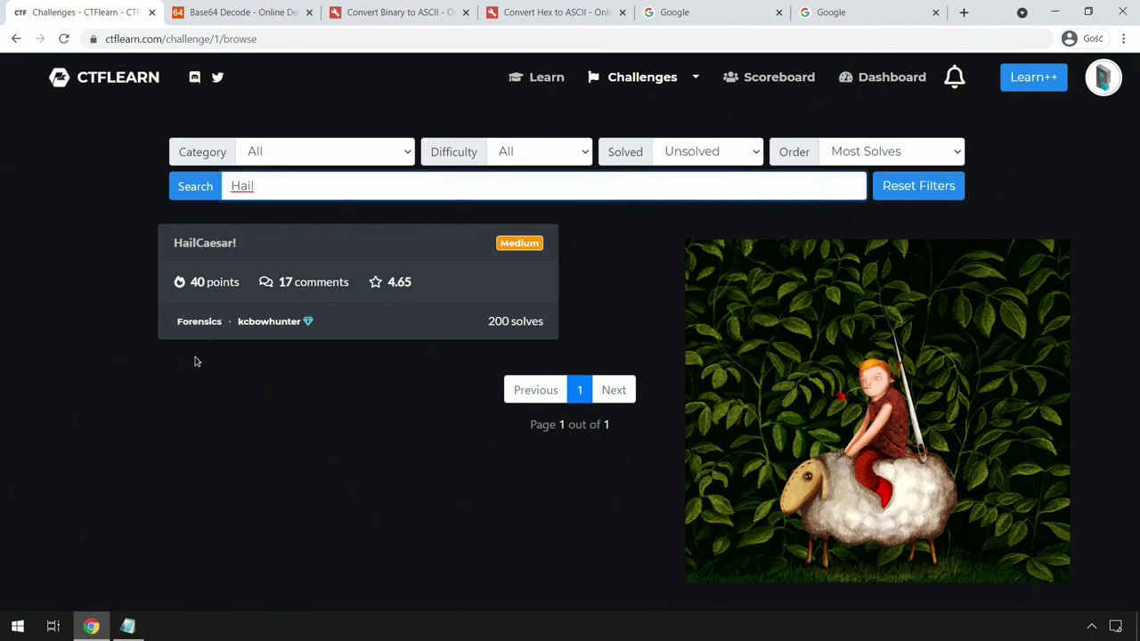
# - Download HailCaesar.jpg from the HailCaesar! challenge page and open the image for viewing
pyautogui.click(196, 249)
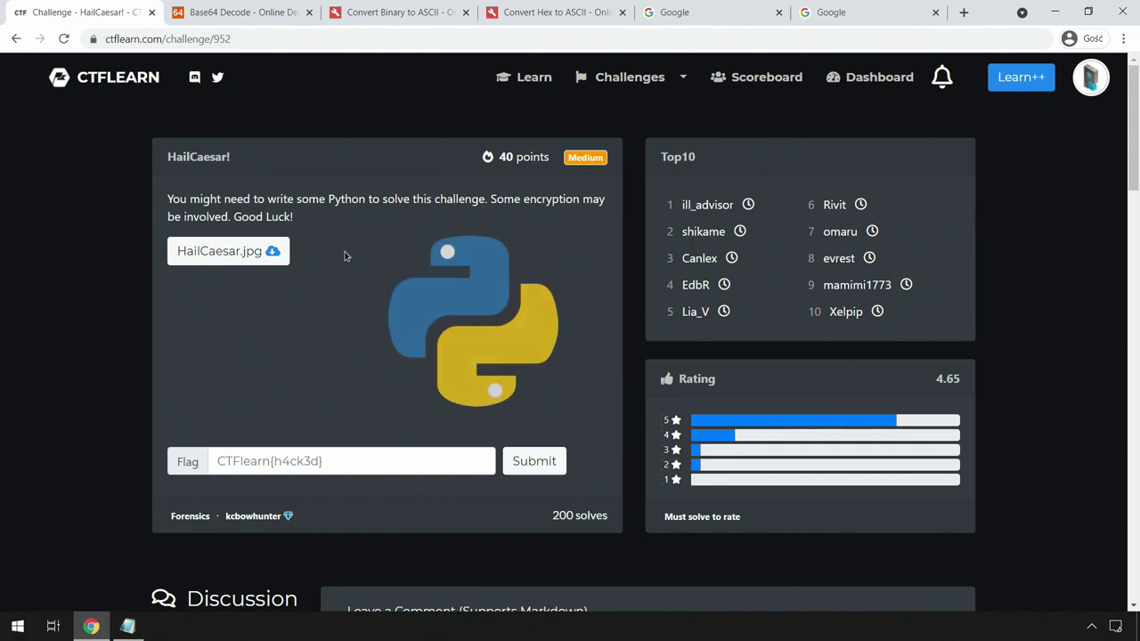
pyautogui.click(230, 252)
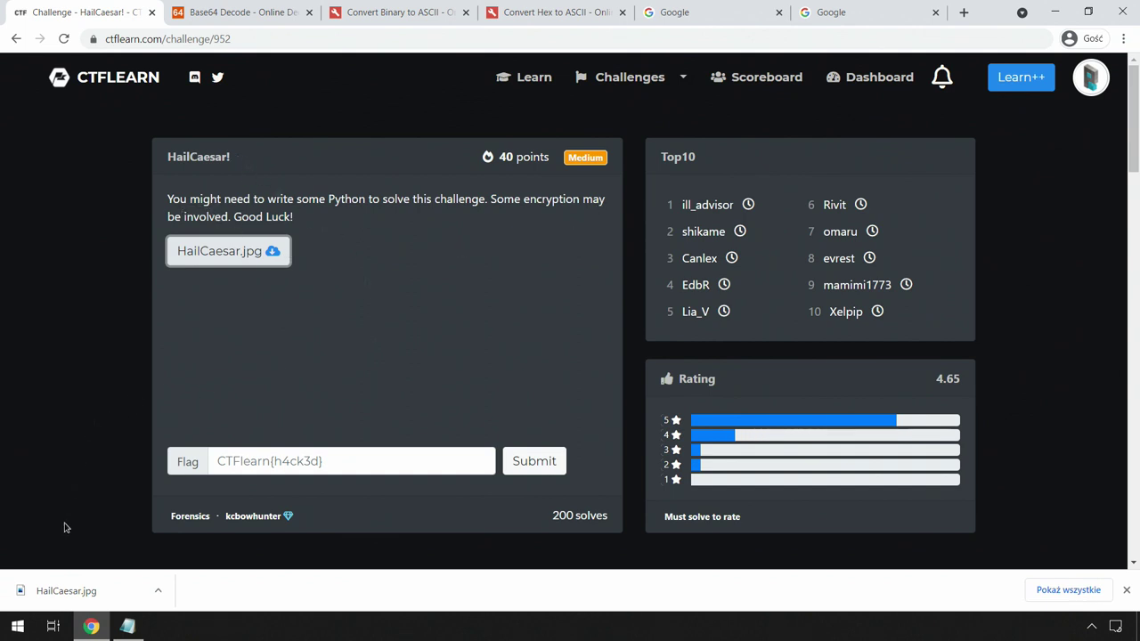
pyautogui.click(62, 590)
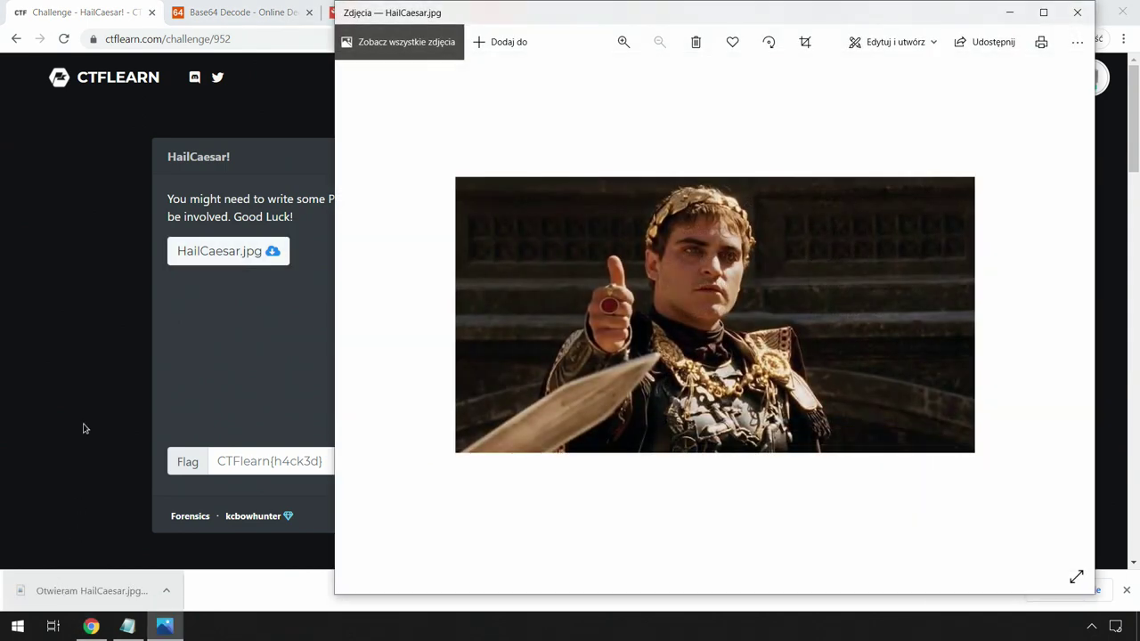